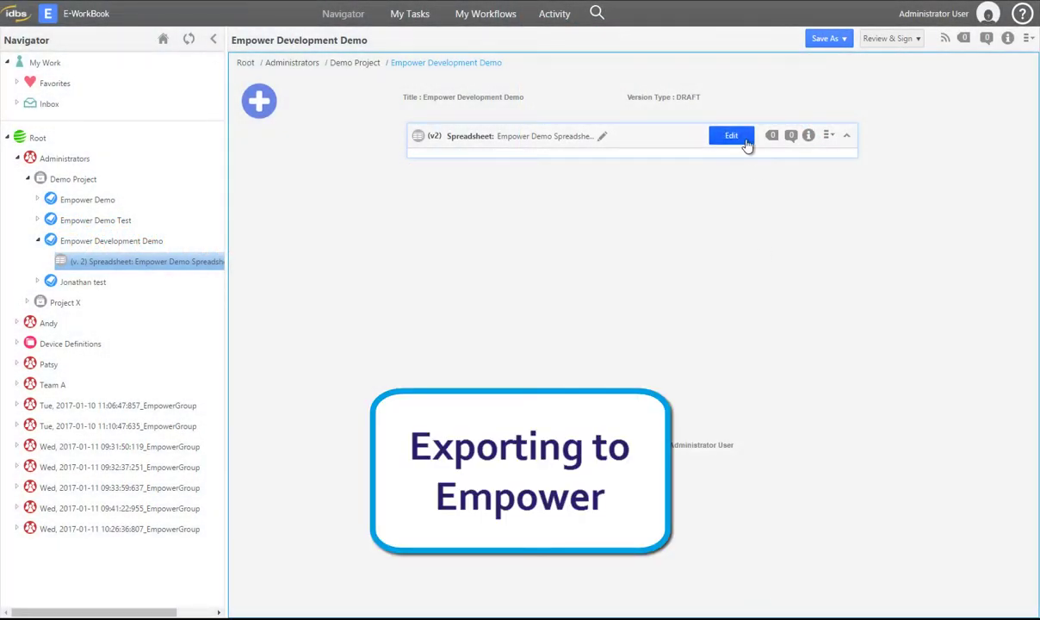
Launch the Empower Demo spreadsheet in the Spreadsheet Web Editor from the Empower Development Demo experiment.
left_click(746, 142)
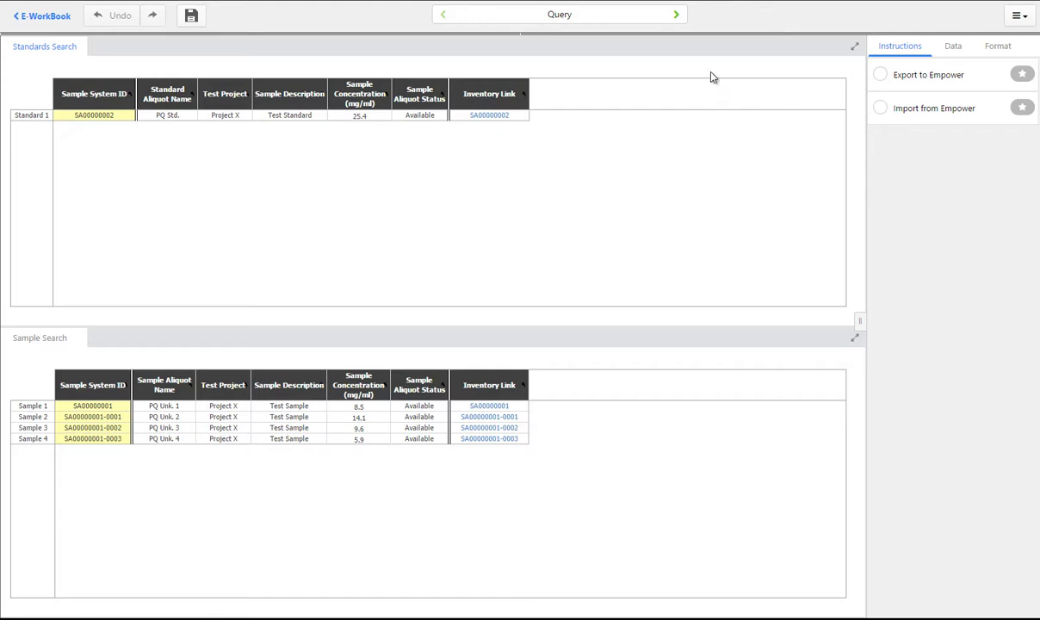
On the Preparation page, fill the dilution rows with sample volumes (e.g. 10) and diluent volumes (e.g. 36).
left_click(677, 15)
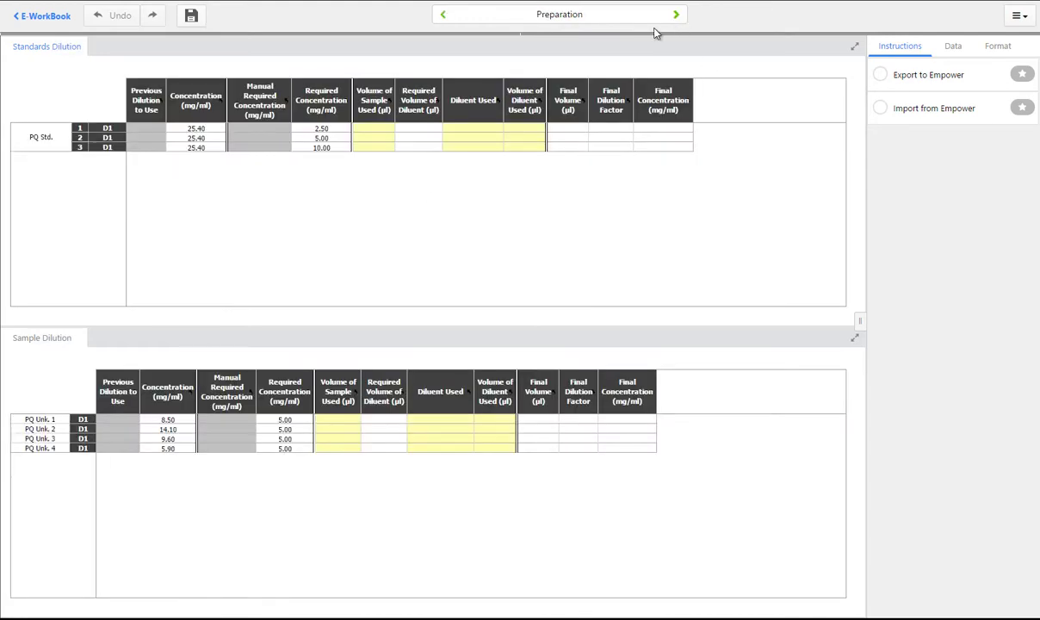
left_click(372, 127)
type("100")
key("Return")
type("10")
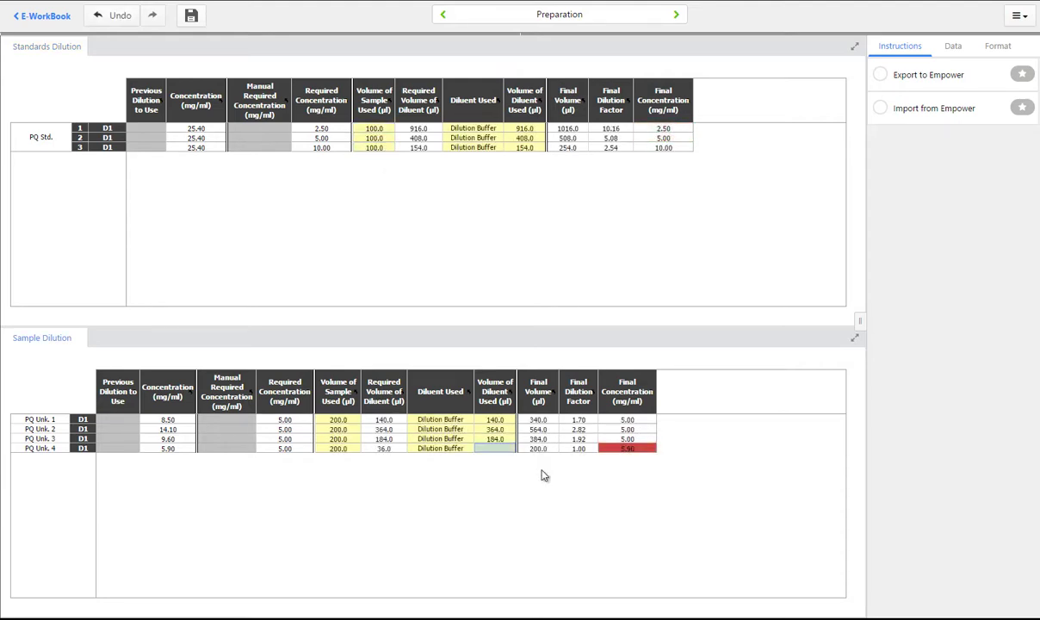
type("36")
key("Return")
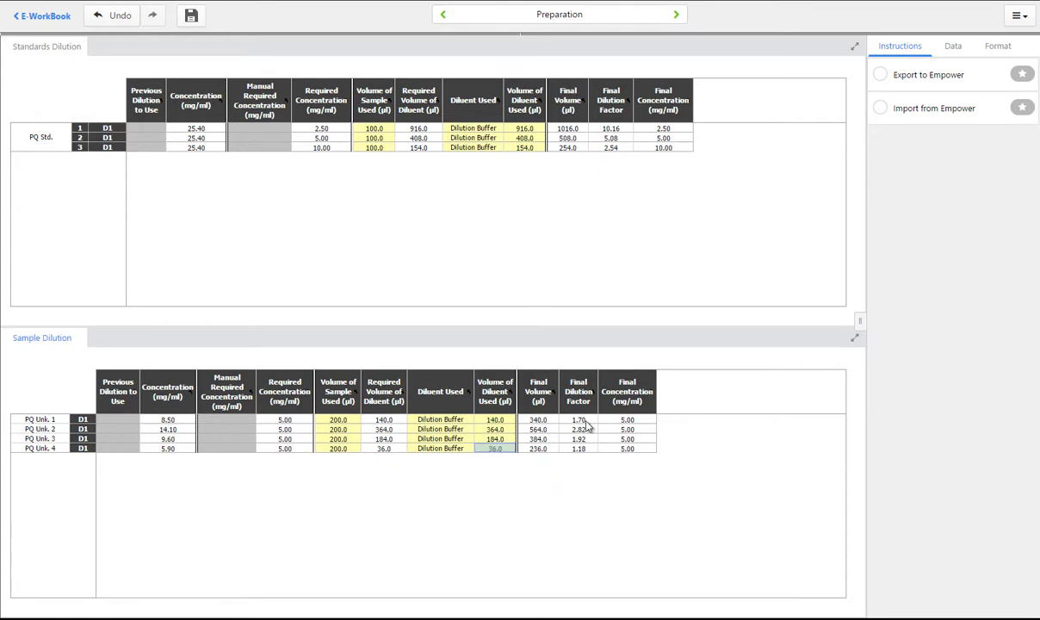
Extend the Empower Command List to seven rows and enter vial positions 1 through 7.
left_click(677, 15)
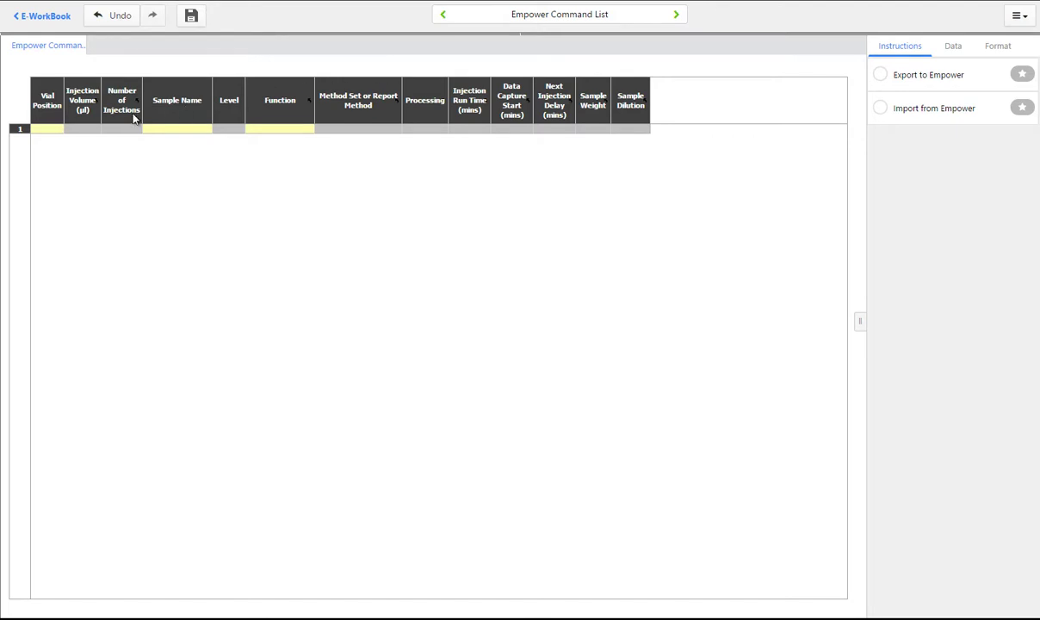
left_click(20, 131)
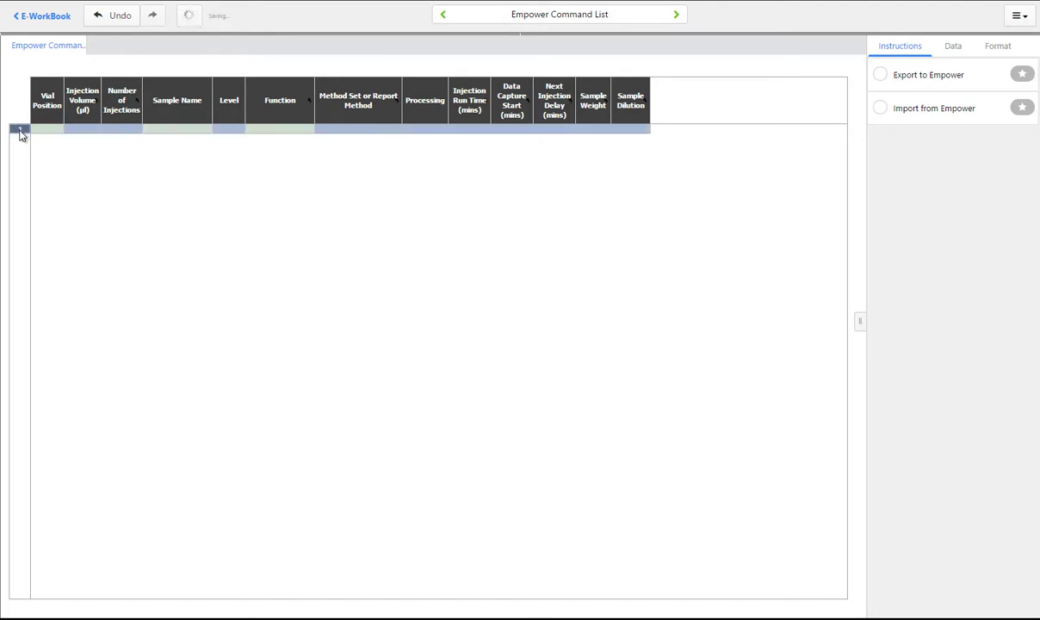
key("Down")
key("Down")
key("Down")
key("Down")
key("Down")
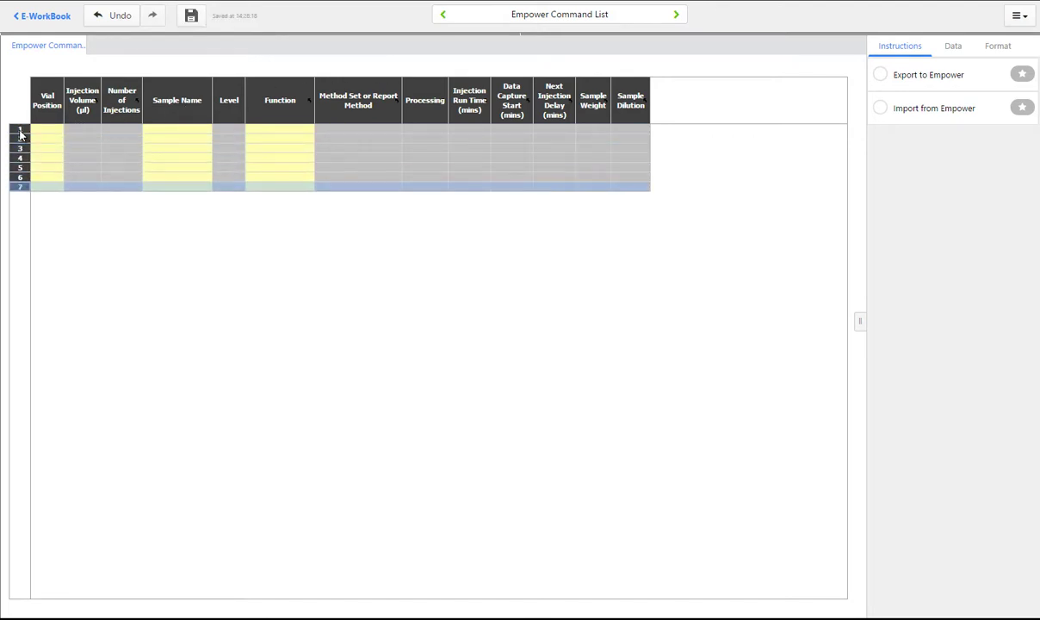
left_click(49, 133)
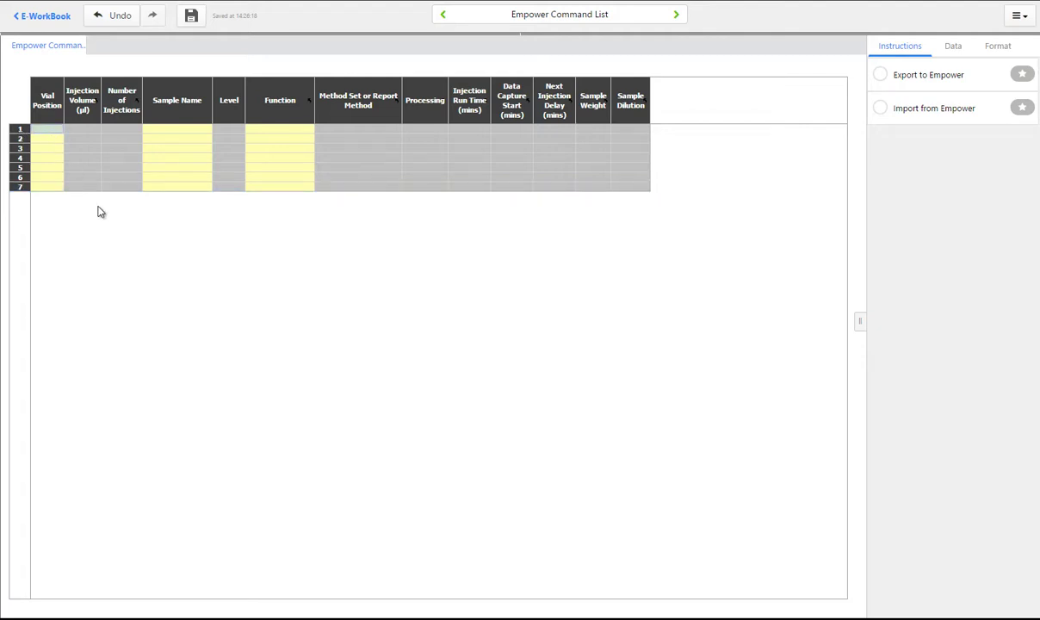
type("1")
key("Return")
type("2")
key("Return")
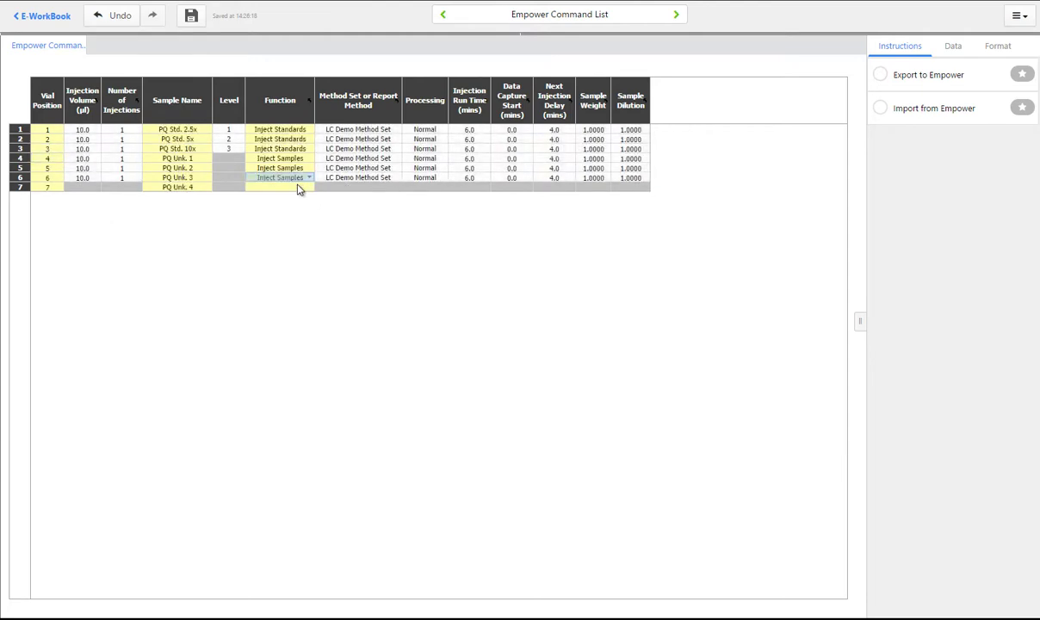
Set the function of sample rows 6 and 7 to Inject Samples.
left_click(298, 190)
left_click(308, 188)
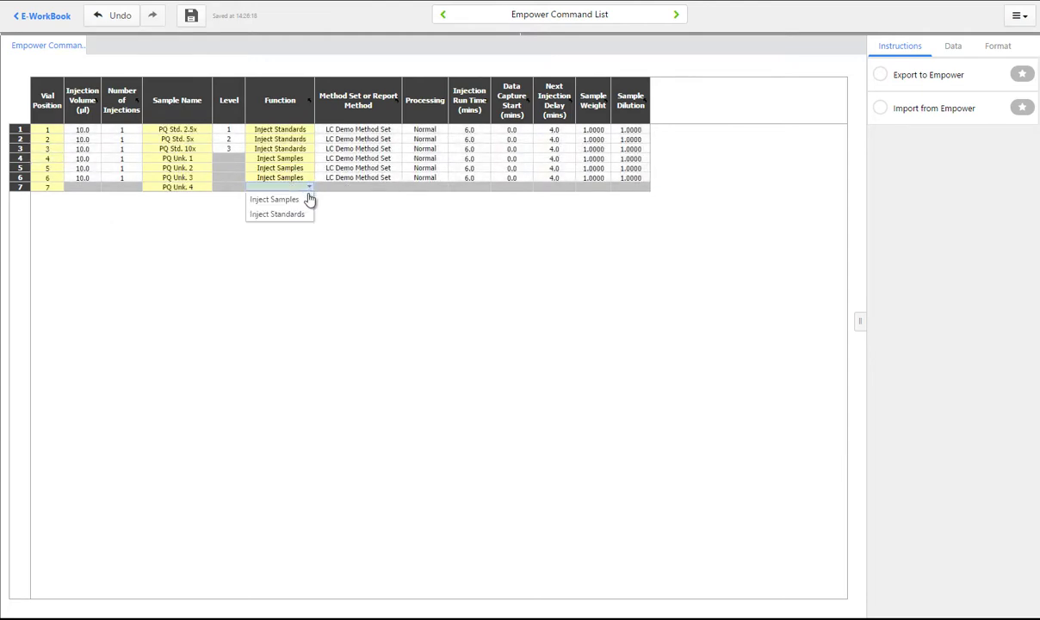
left_click(307, 199)
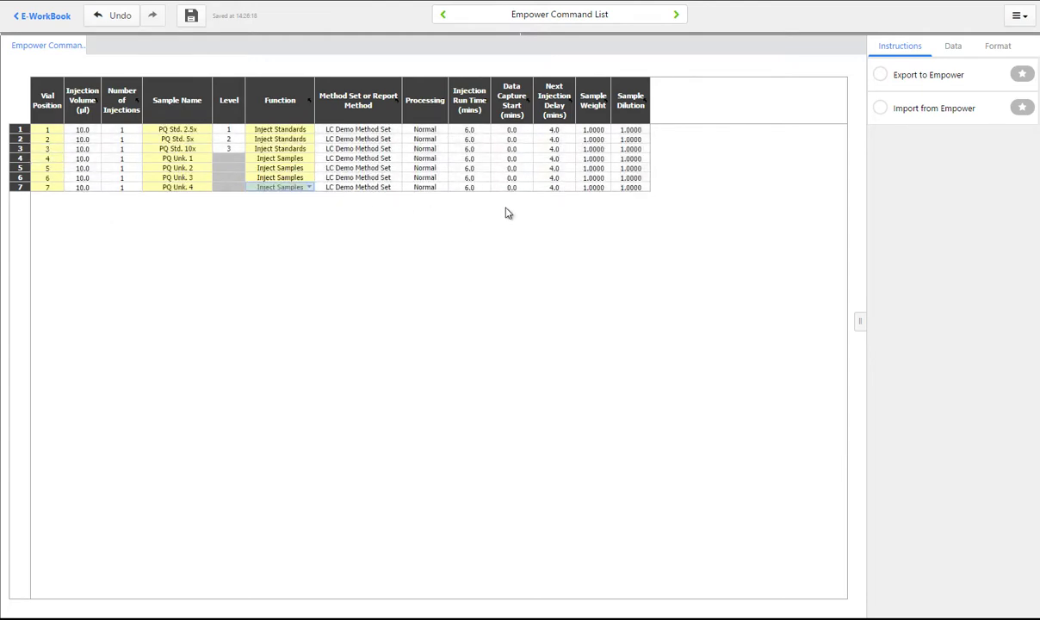
Start the Export to Empower run and sign in with the Empower username and password.
left_click(1023, 75)
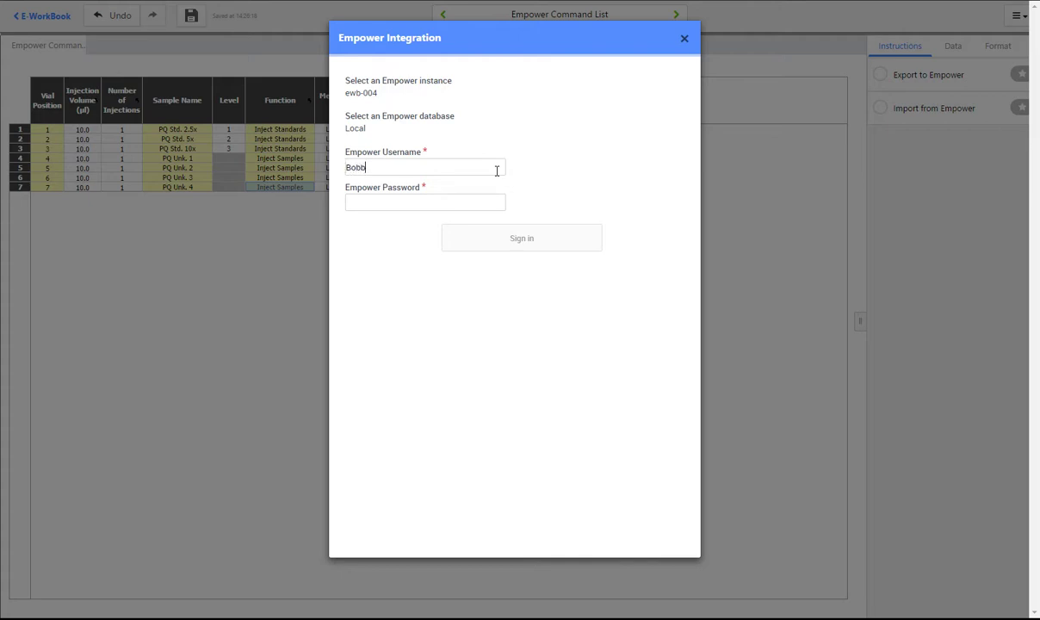
type("p")
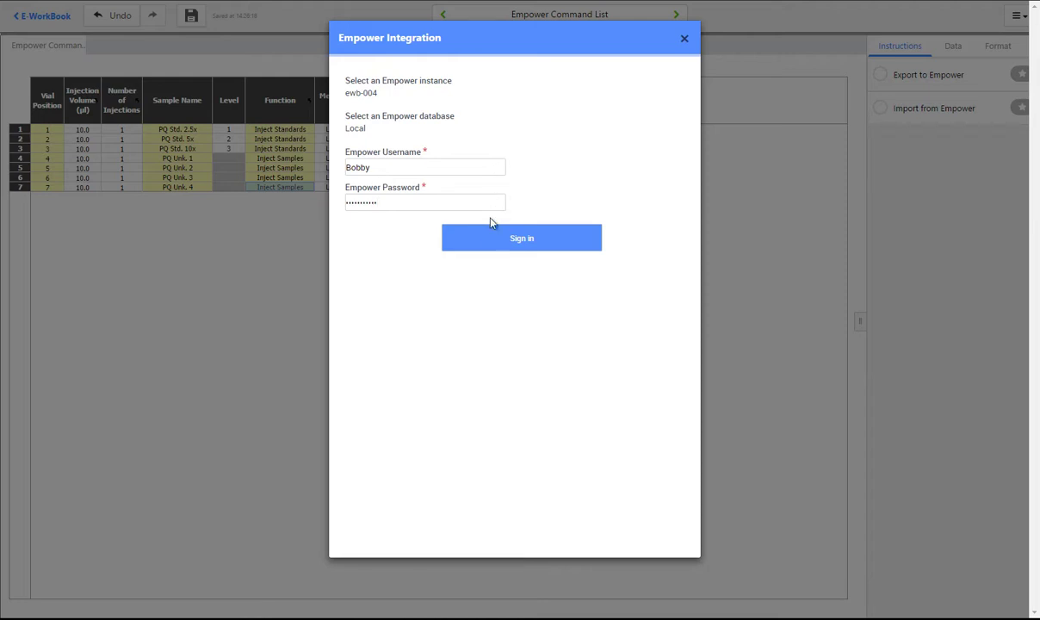
left_click(487, 241)
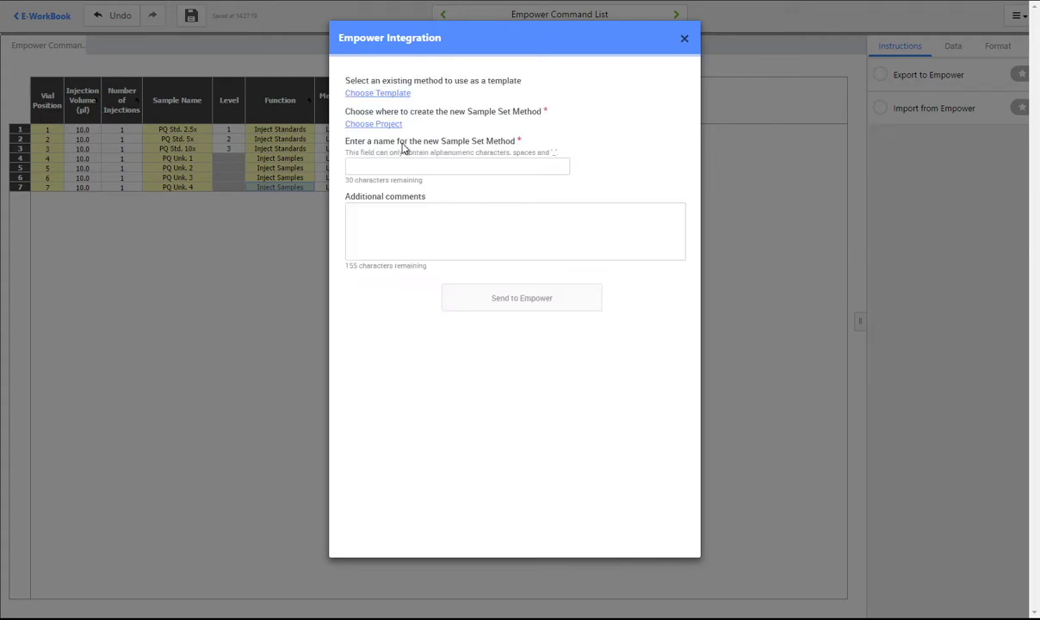
Choose Defaults as the destination project for the new Sample Set Method.
left_click(376, 125)
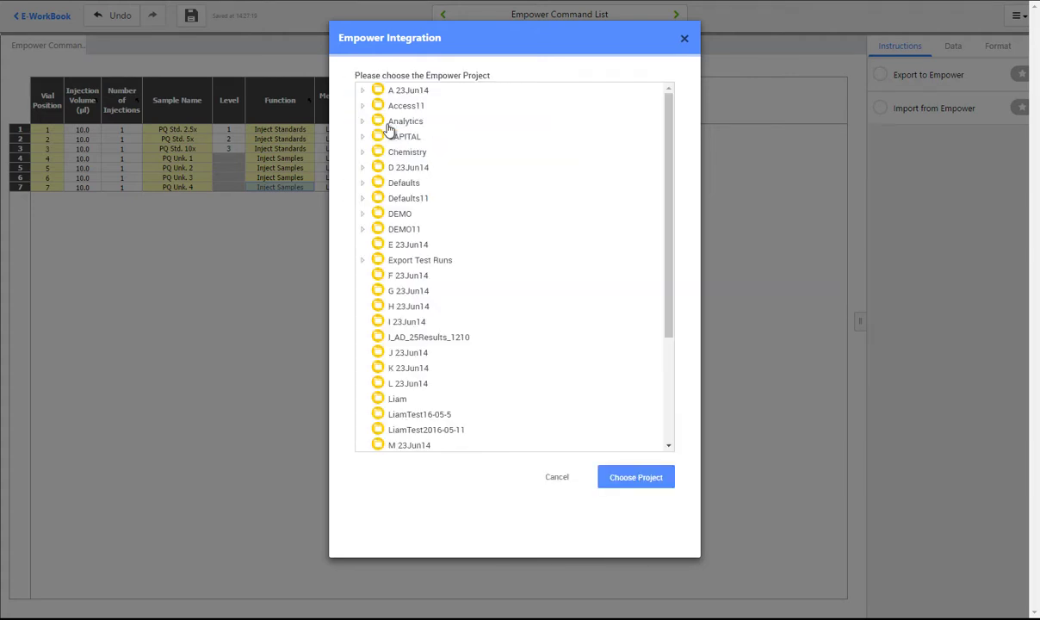
left_click(405, 184)
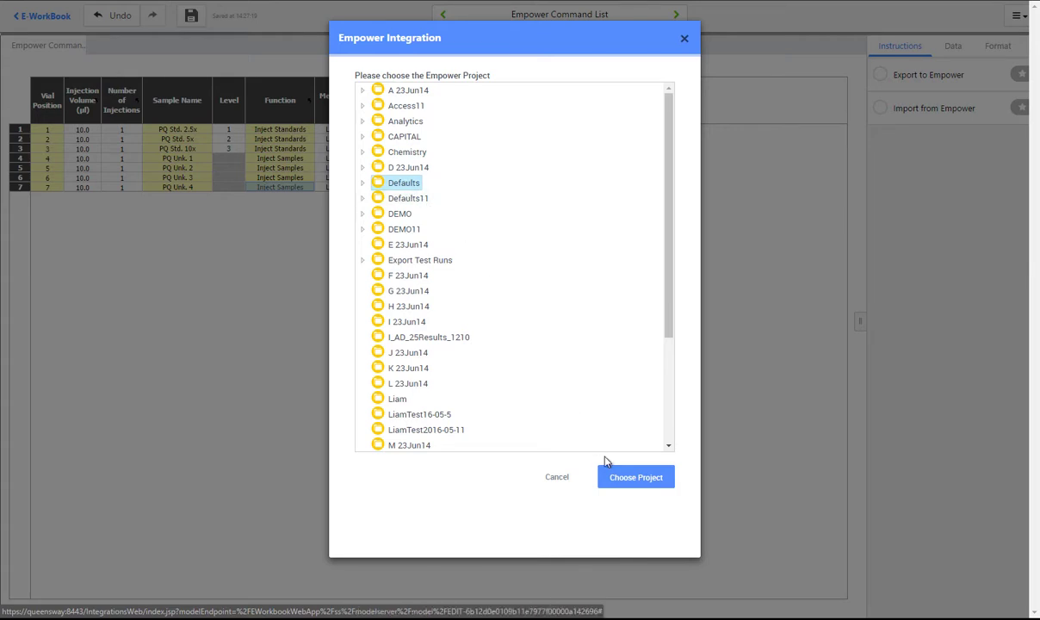
left_click(612, 478)
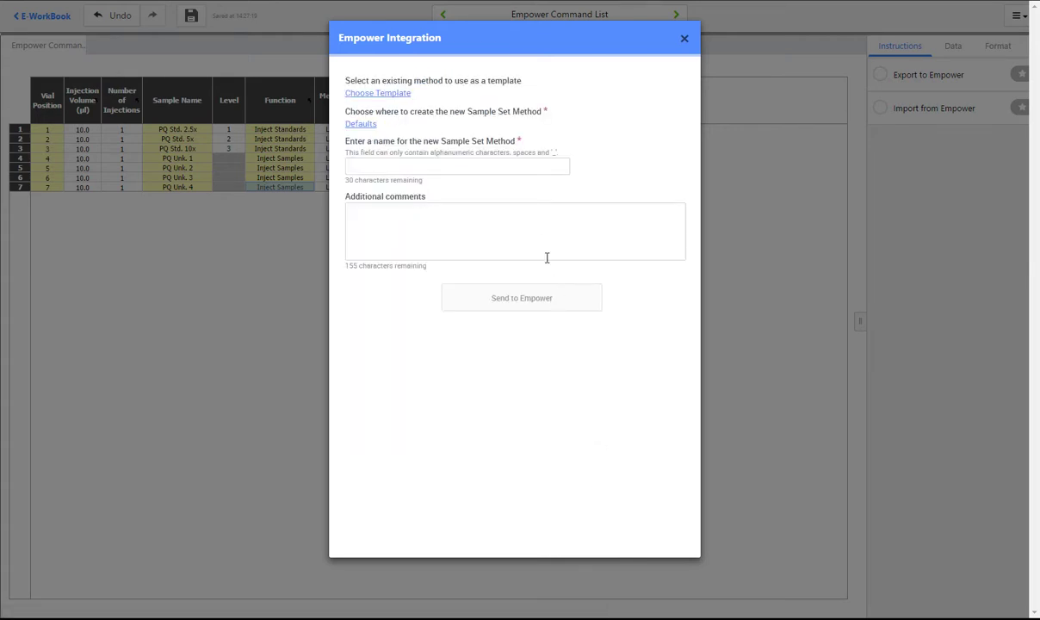
Name the method 'New Sample Set Method', add a comment, send it to Empower, and close the dialog.
left_click(542, 166)
type("New Sample Set")
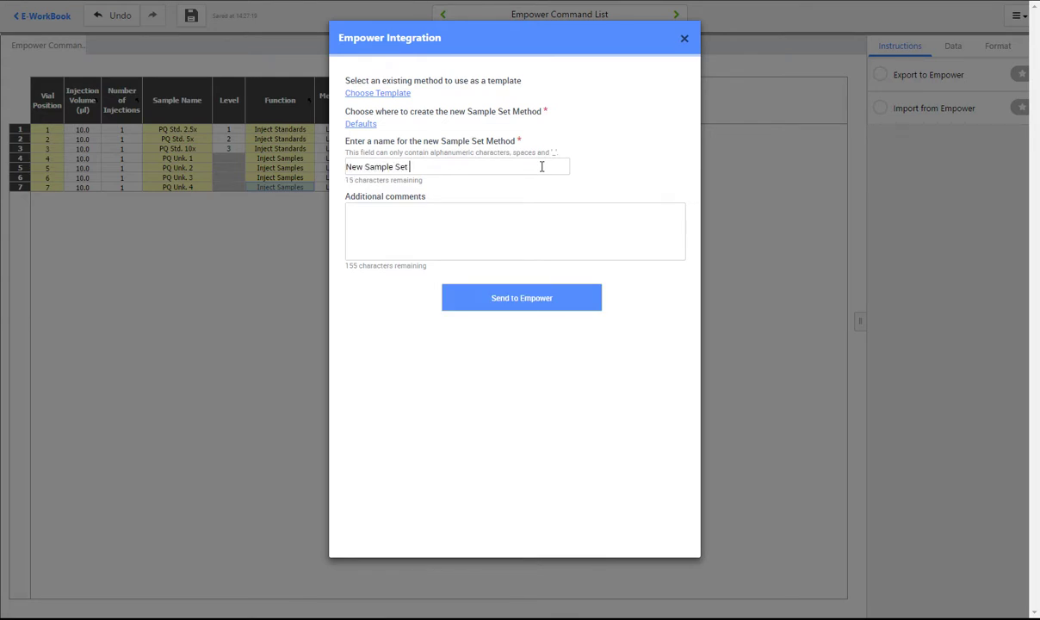
type(" Method")
left_click(529, 209)
type("Comment")
left_click(568, 301)
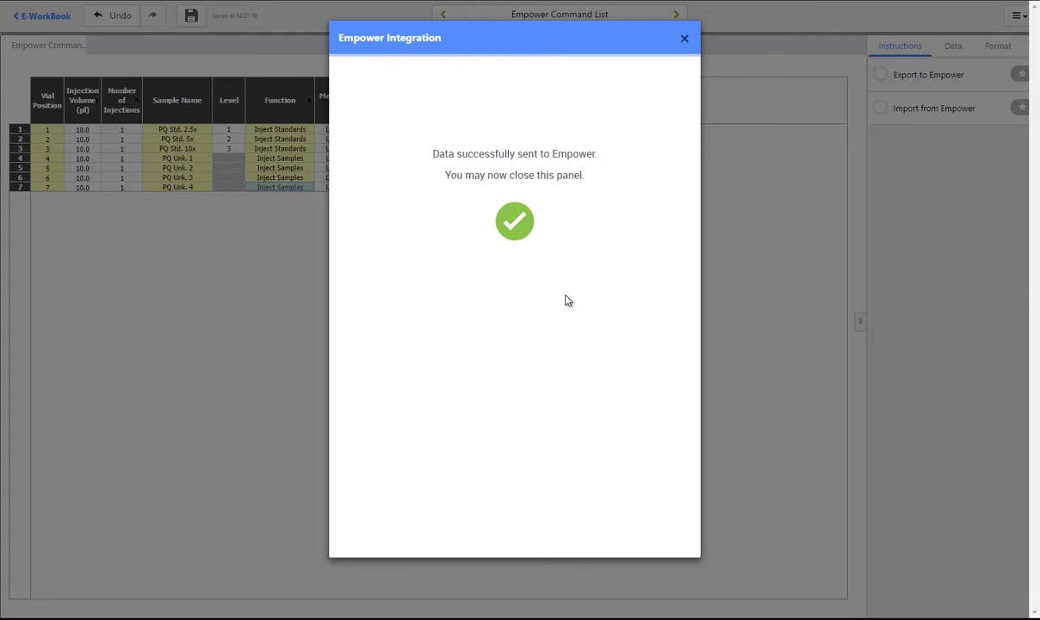
left_click(685, 39)
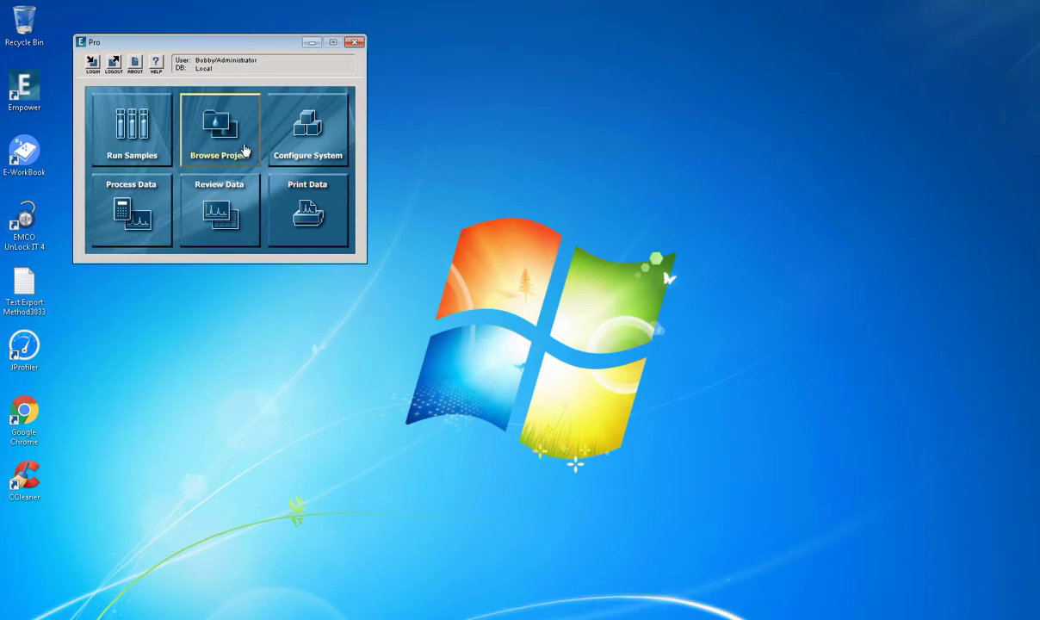
In Empower, collapse Analytics and open the Defaults project.
left_click(244, 144)
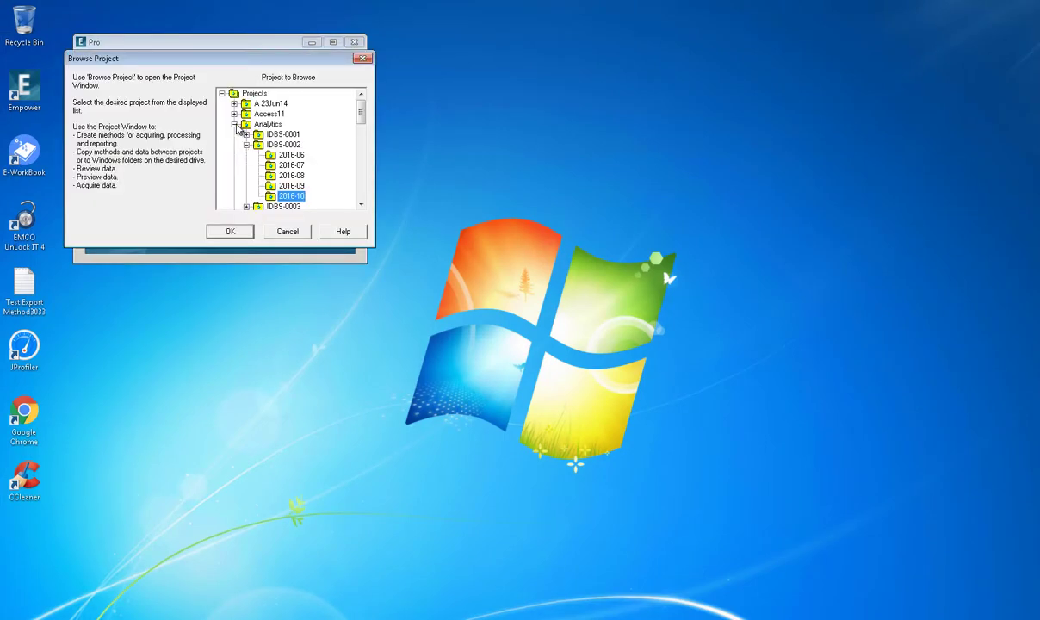
left_click(235, 126)
left_click(260, 163)
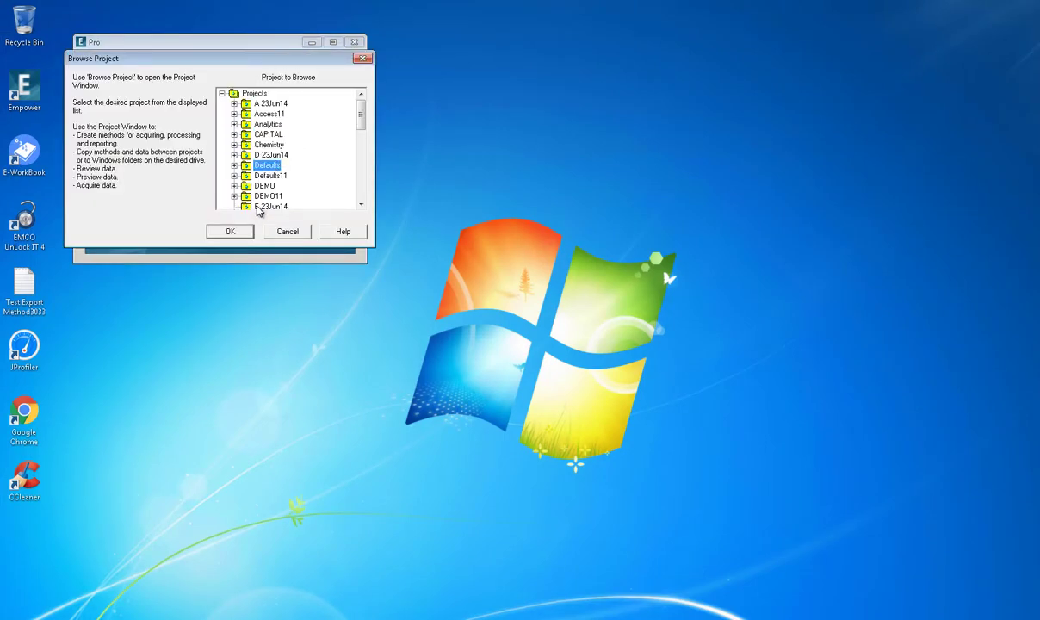
left_click(230, 231)
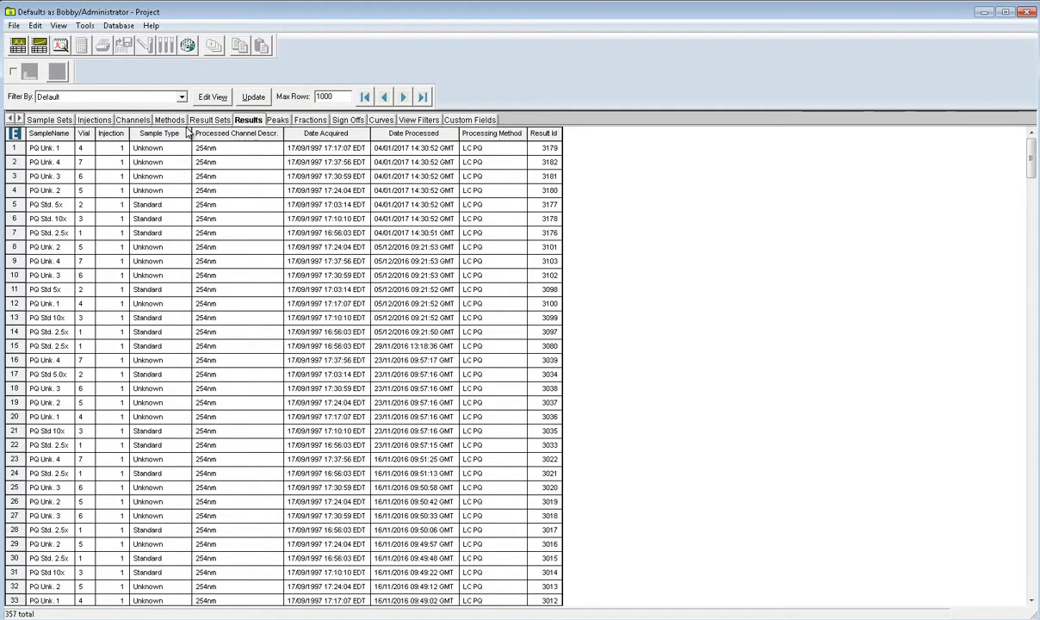
Open New Sample Set Method from the Methods list, accept the warning, and enlarge its view.
left_click(171, 120)
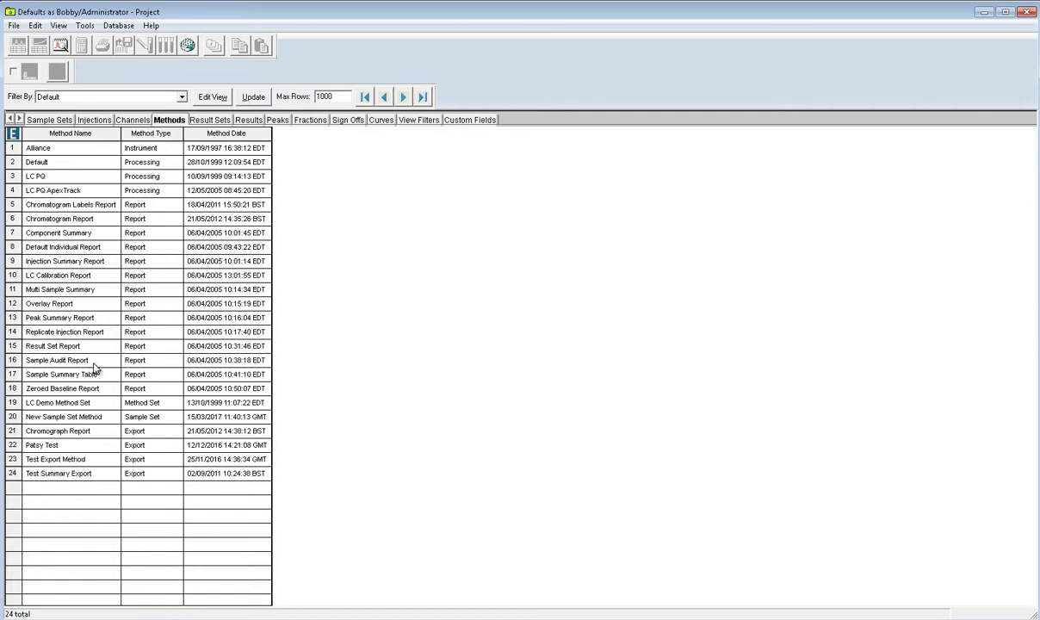
left_click(103, 421)
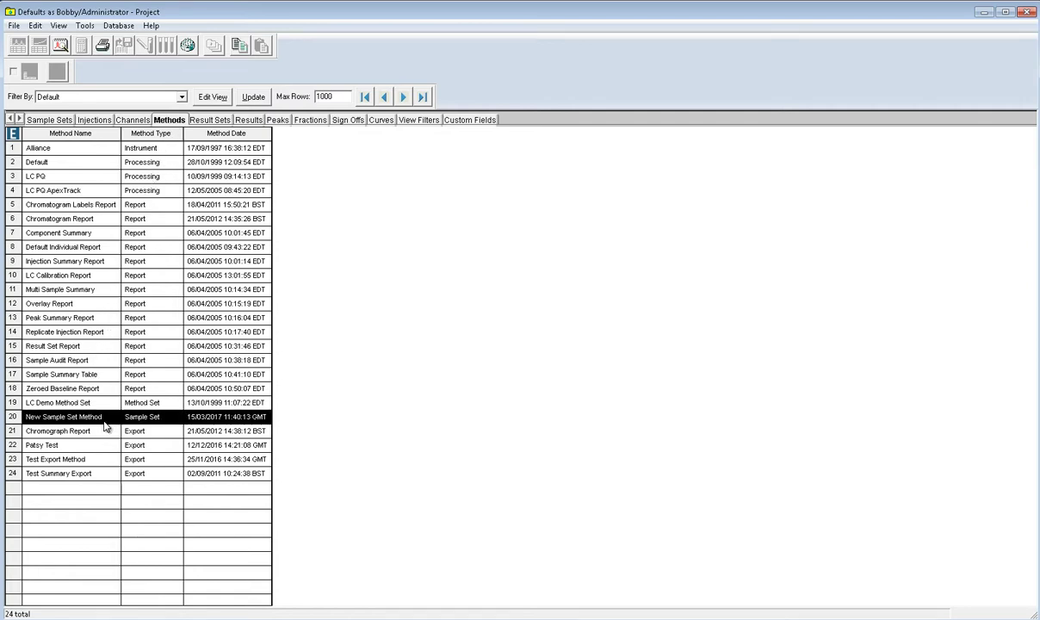
double_click(103, 422)
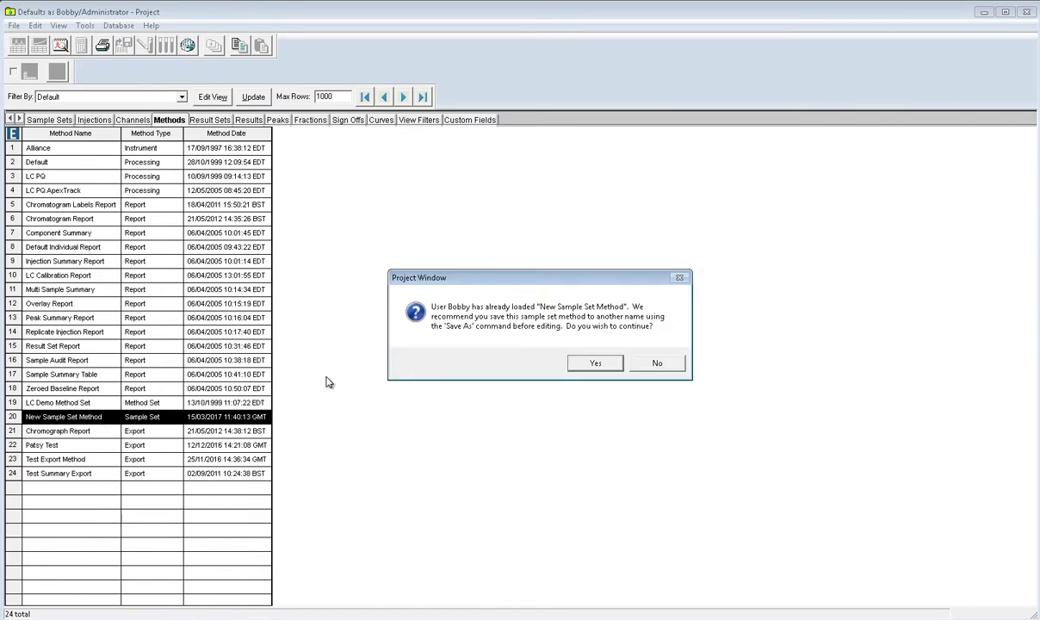
left_click(595, 363)
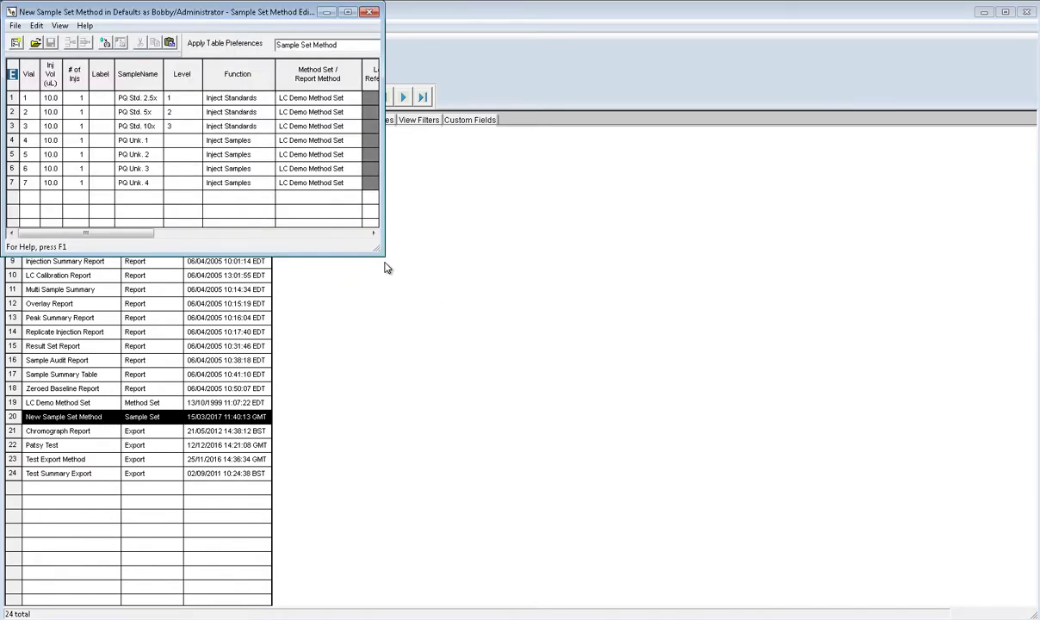
left_click_drag(384, 255, 831, 506)
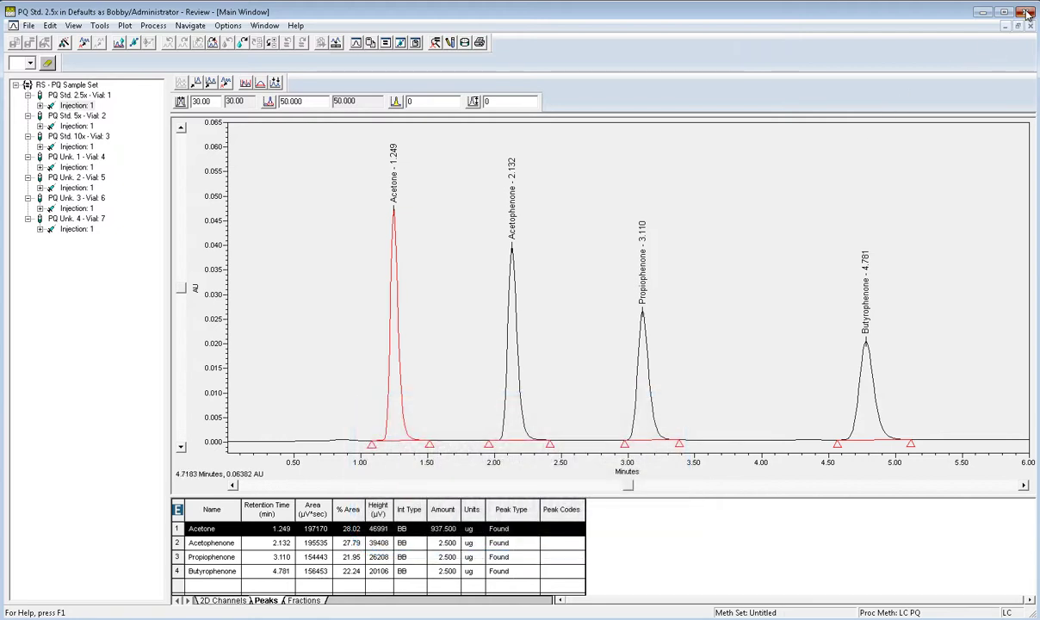
Close the Empower review and start Import from Empower on the Peak Results sheet.
left_click(982, 12)
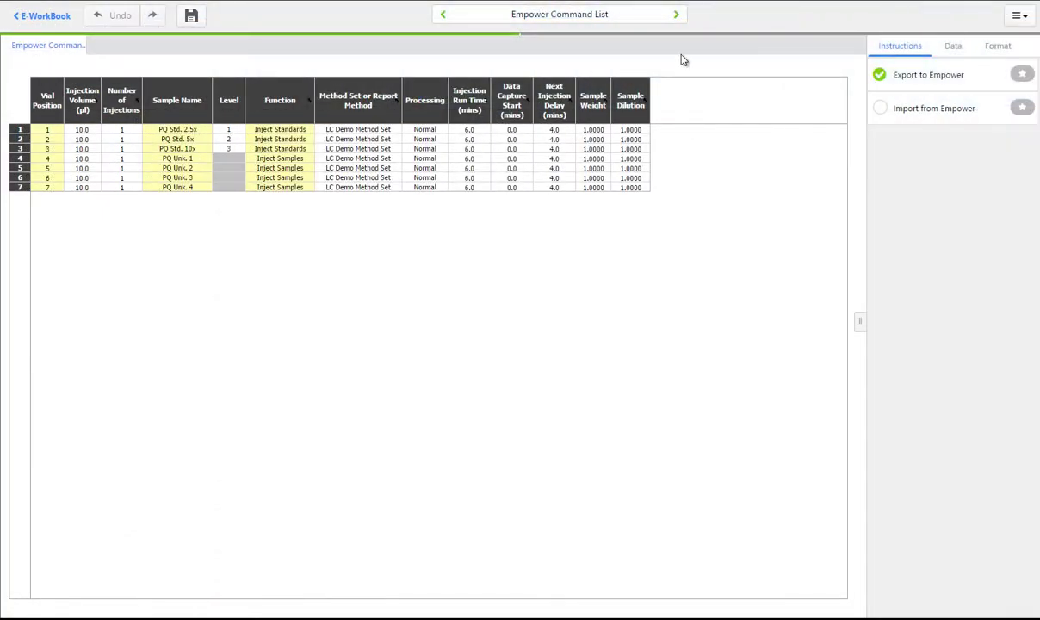
left_click(678, 15)
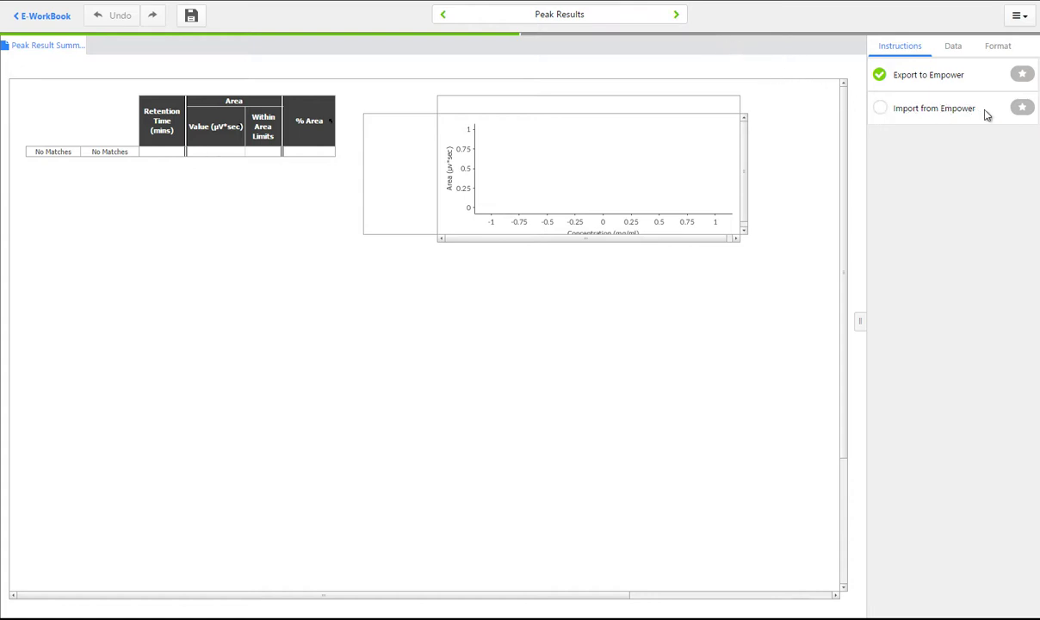
left_click(1022, 110)
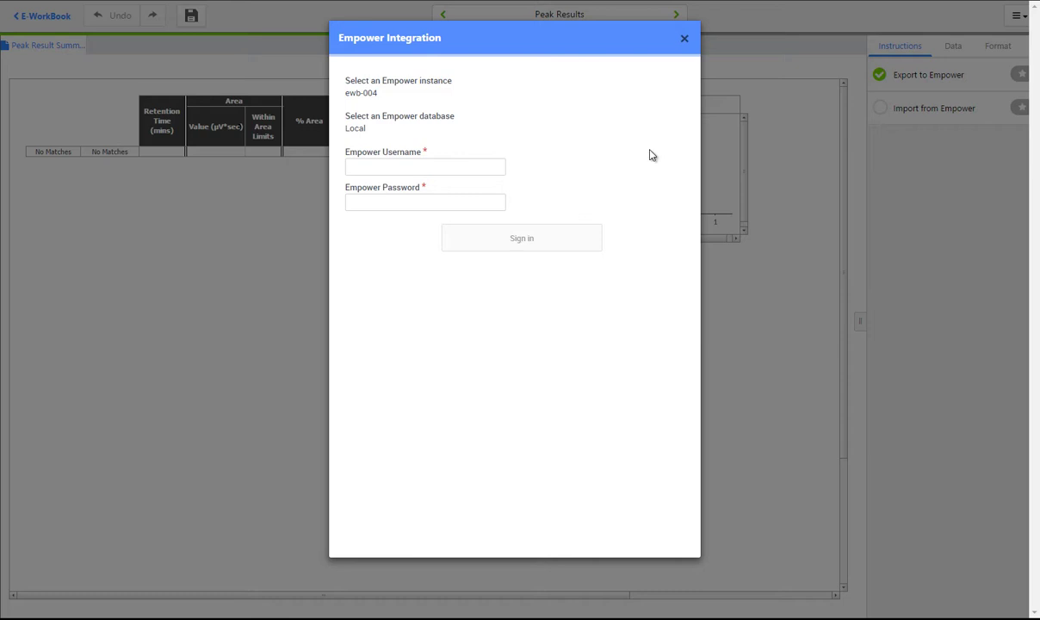
Enter the Empower username and password in the sign-in form.
left_click(480, 166)
type("Bobby")
key("Tab")
type("******")
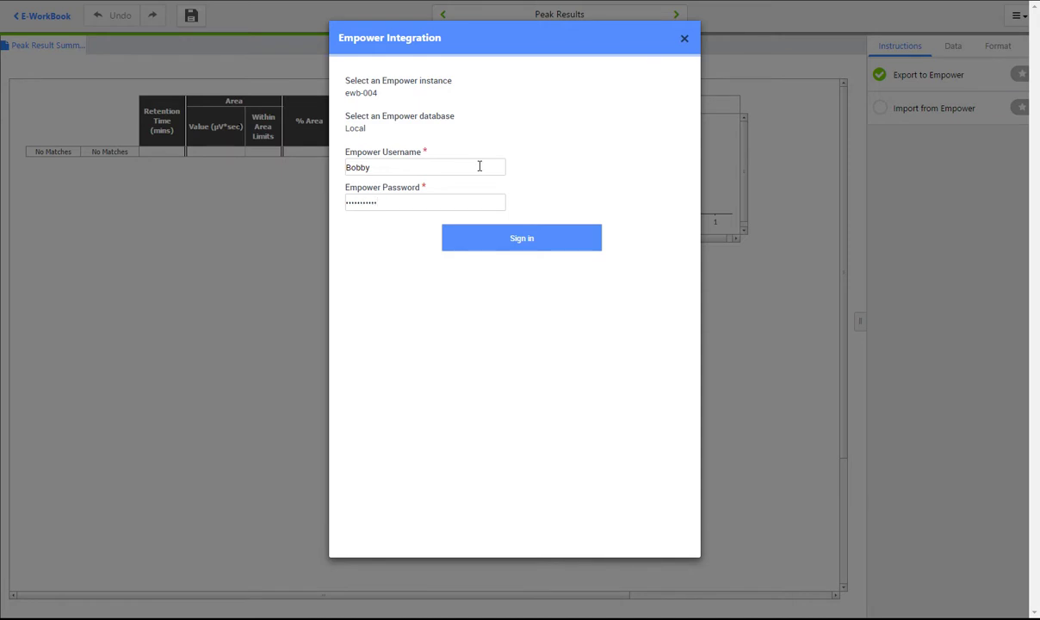
Sign in to Empower and select Defaults as the project to import from.
left_click(554, 241)
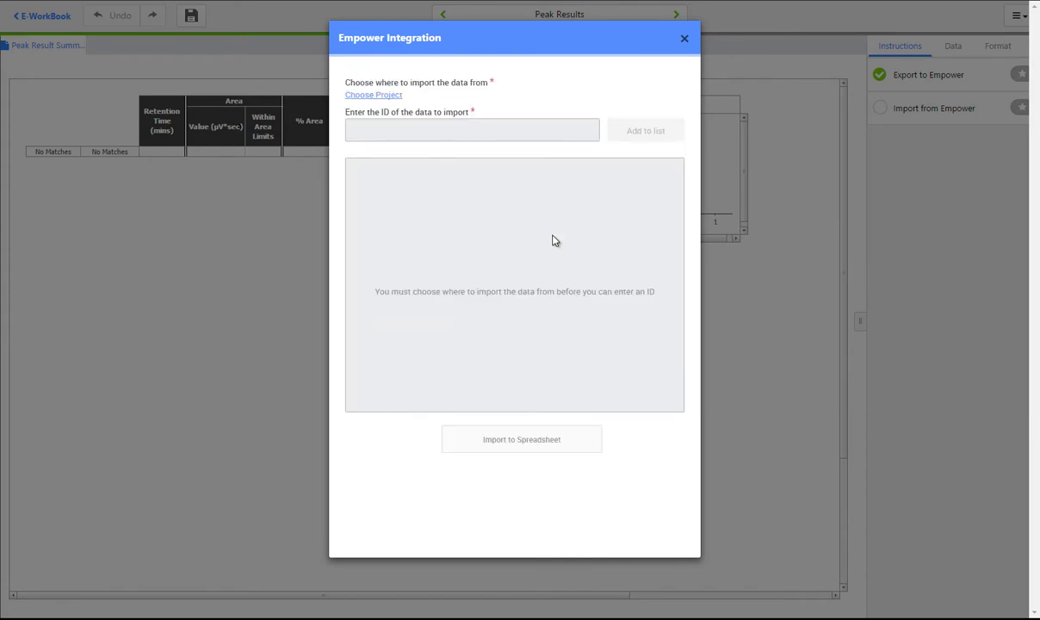
left_click(372, 95)
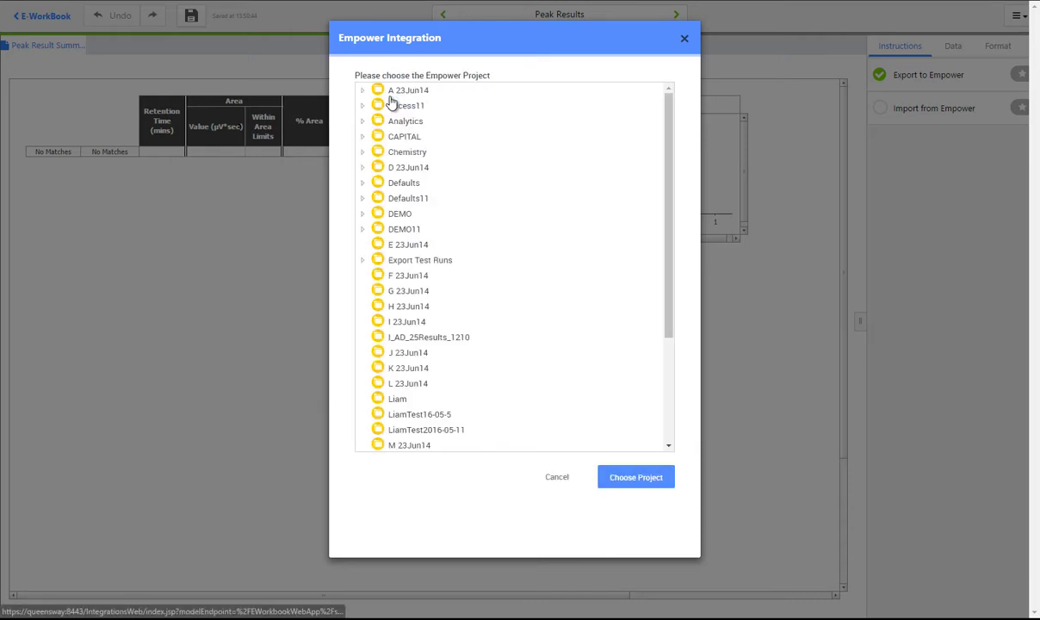
left_click(397, 183)
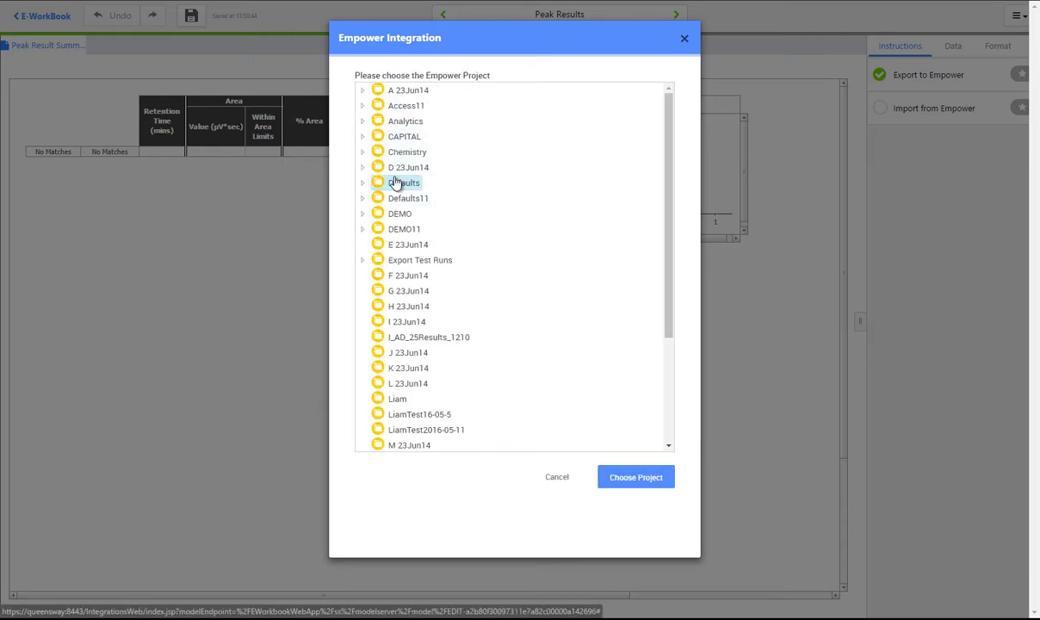
left_click(635, 477)
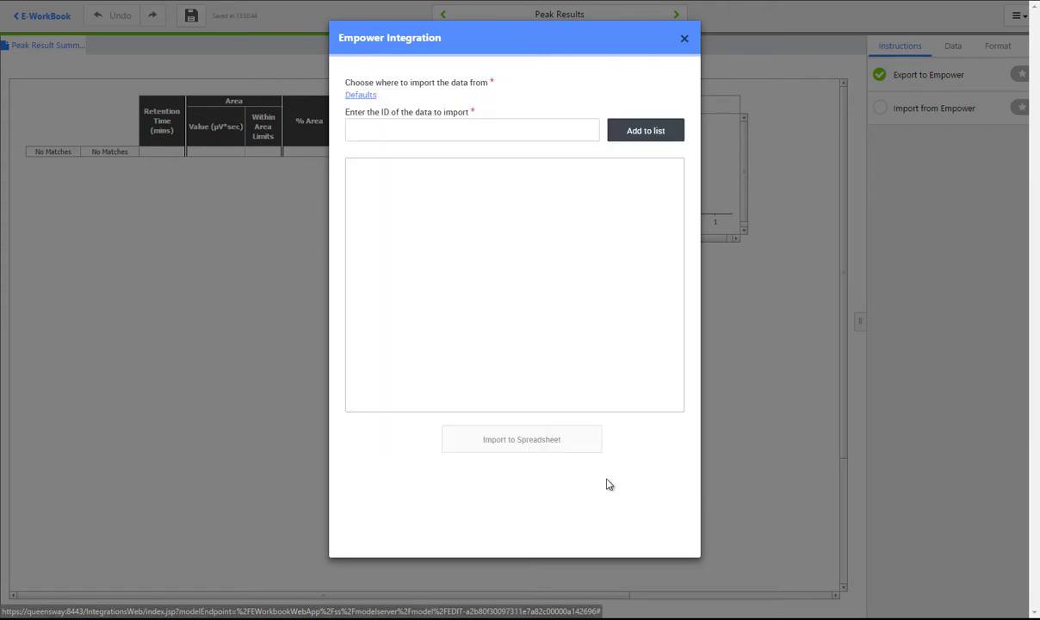
List result set 3170, remove the unfound ID 45682, and import into the spreadsheet.
left_click(454, 129)
type("3170")
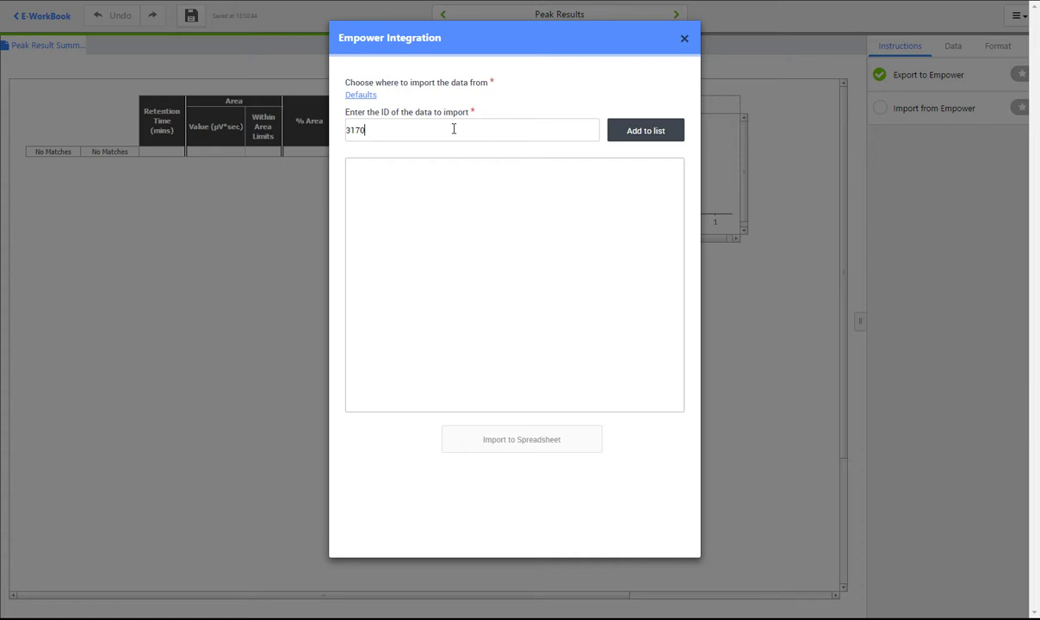
key("Return")
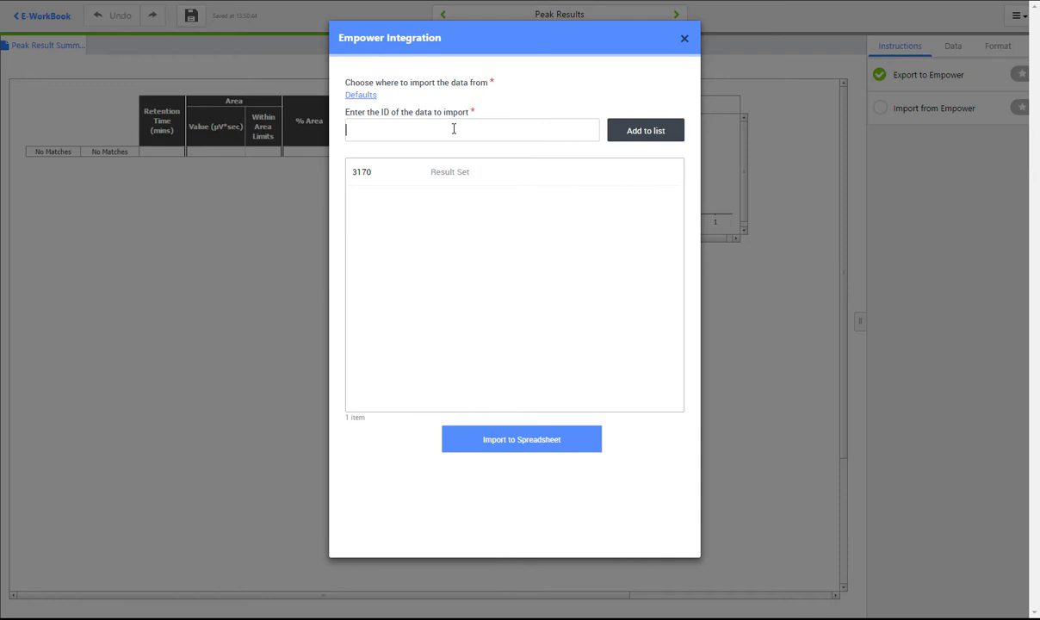
type("45682")
key("Return")
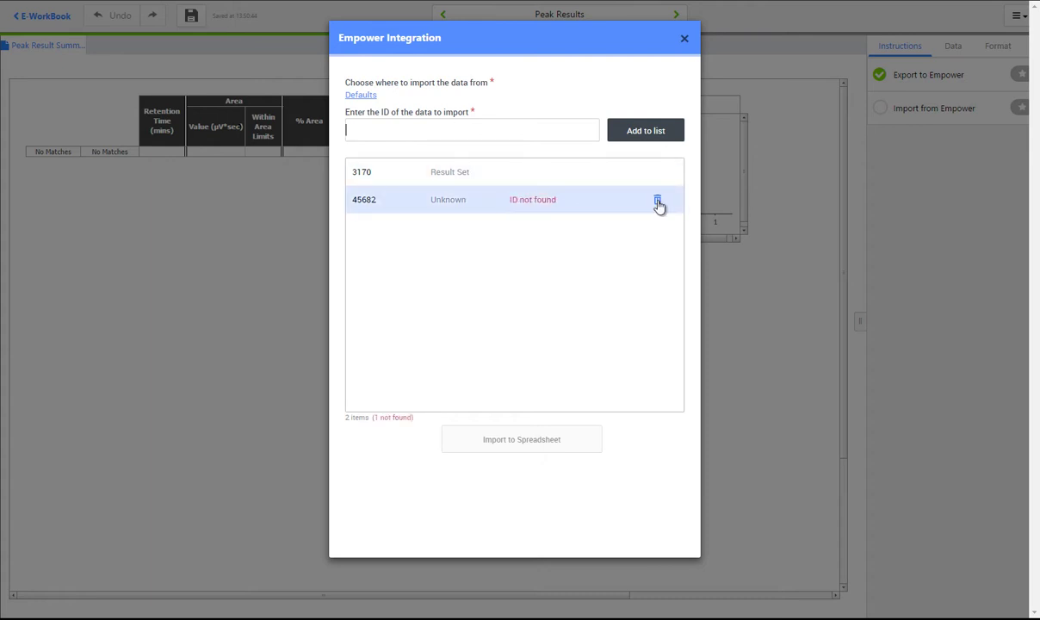
left_click(658, 202)
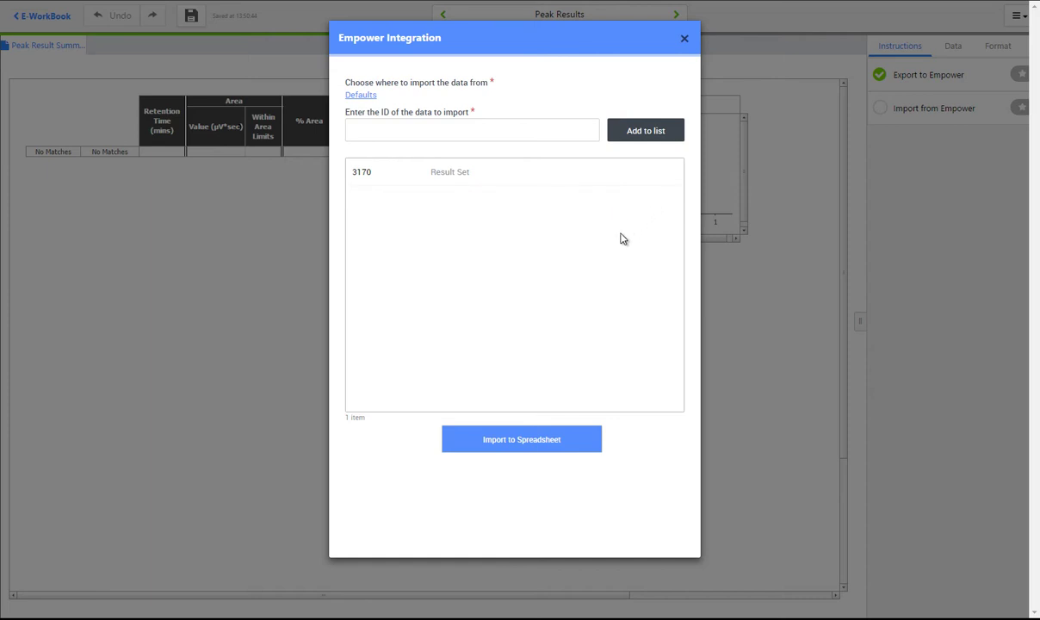
left_click(571, 448)
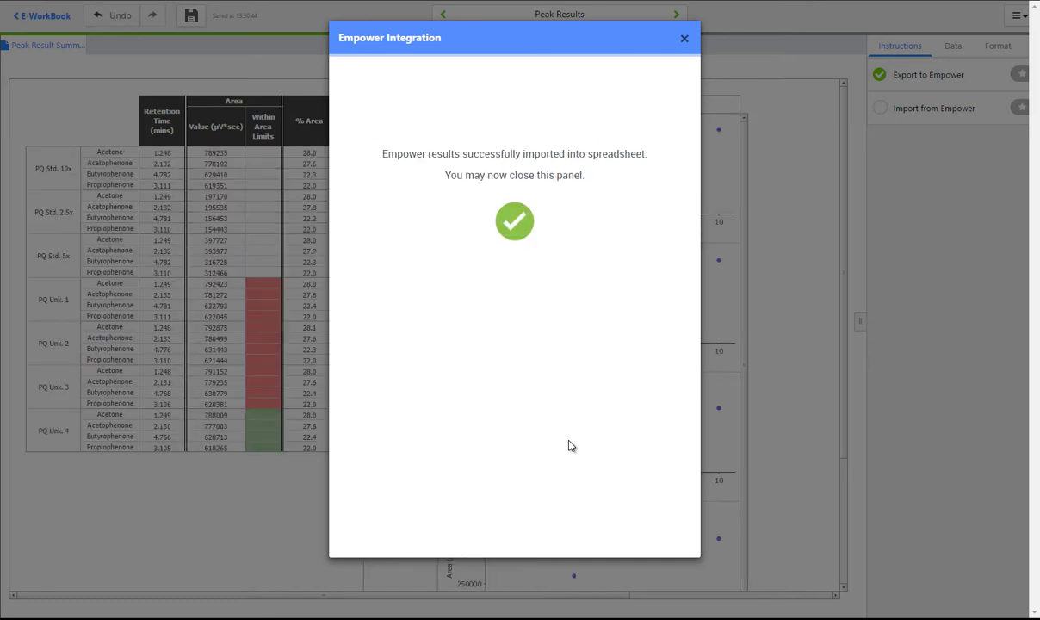
Close the import panel, go to Final Results, and set Final Experimental Status to Fail.
left_click(685, 42)
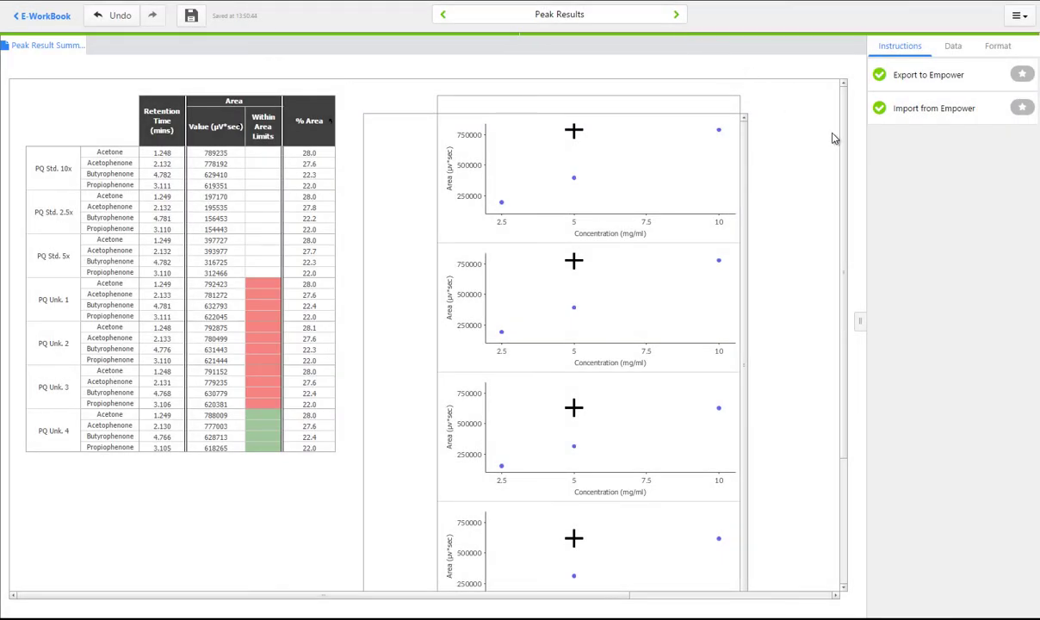
mouse_move(844, 140)
left_mouse_down()
mouse_move(847, 229)
mouse_move(851, 122)
left_mouse_up()
left_click(677, 15)
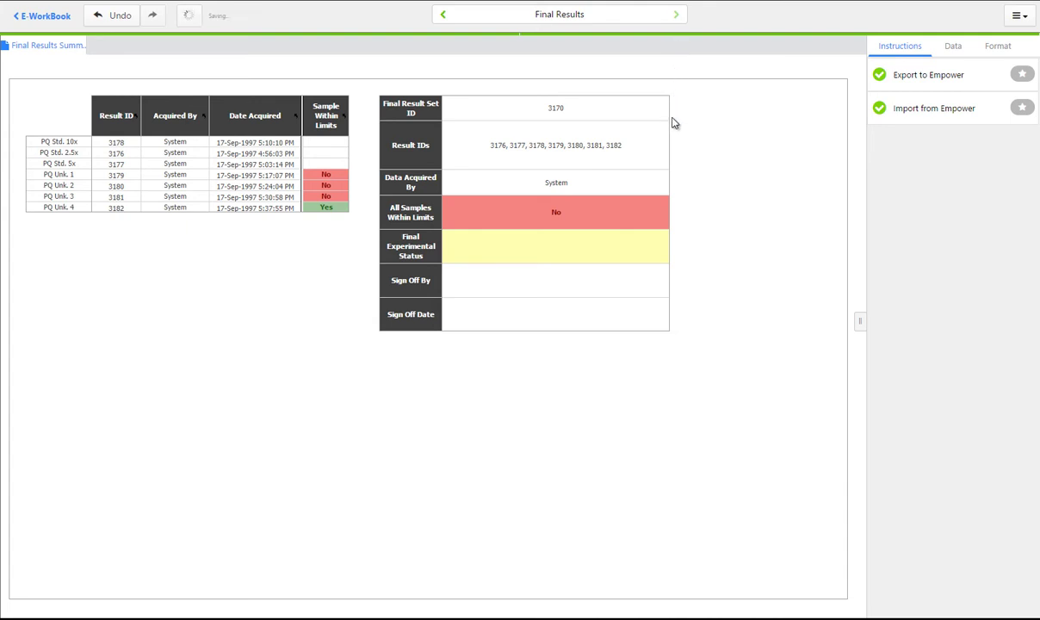
left_click(640, 248)
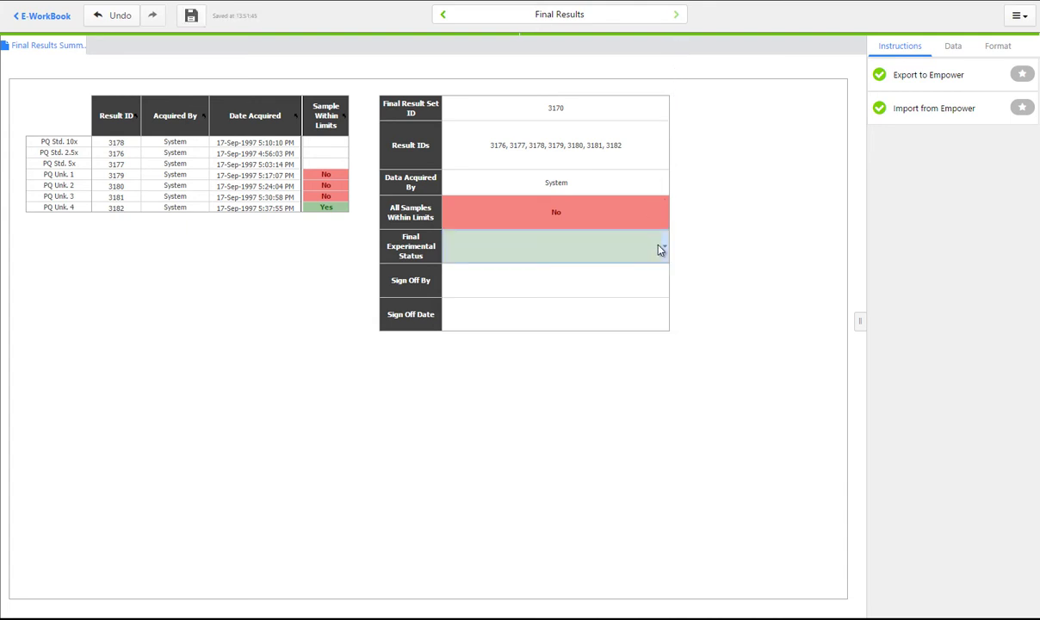
left_click(665, 249)
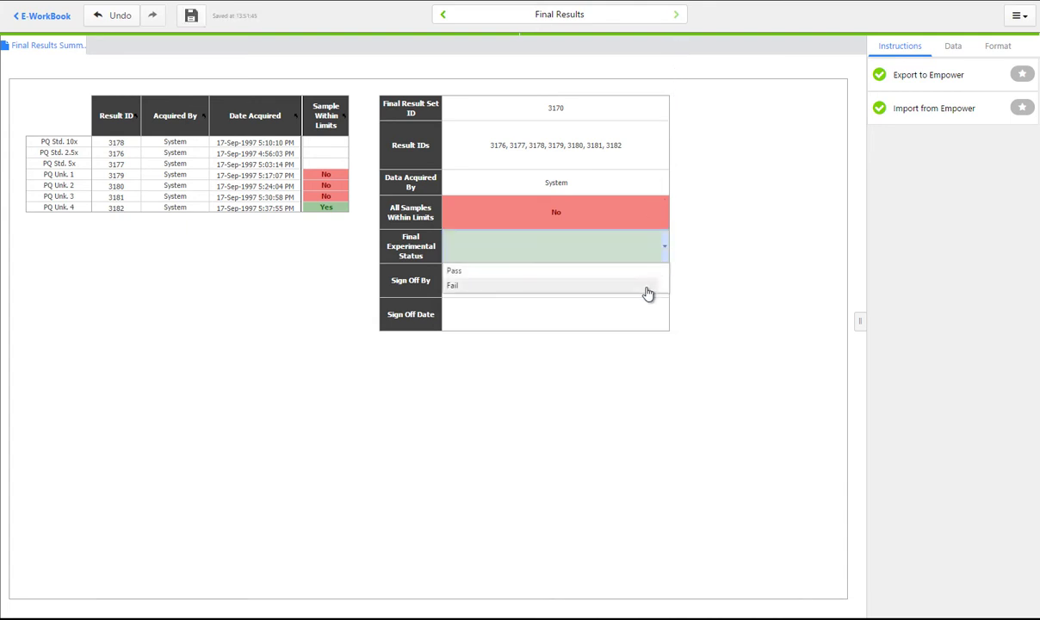
left_click(647, 290)
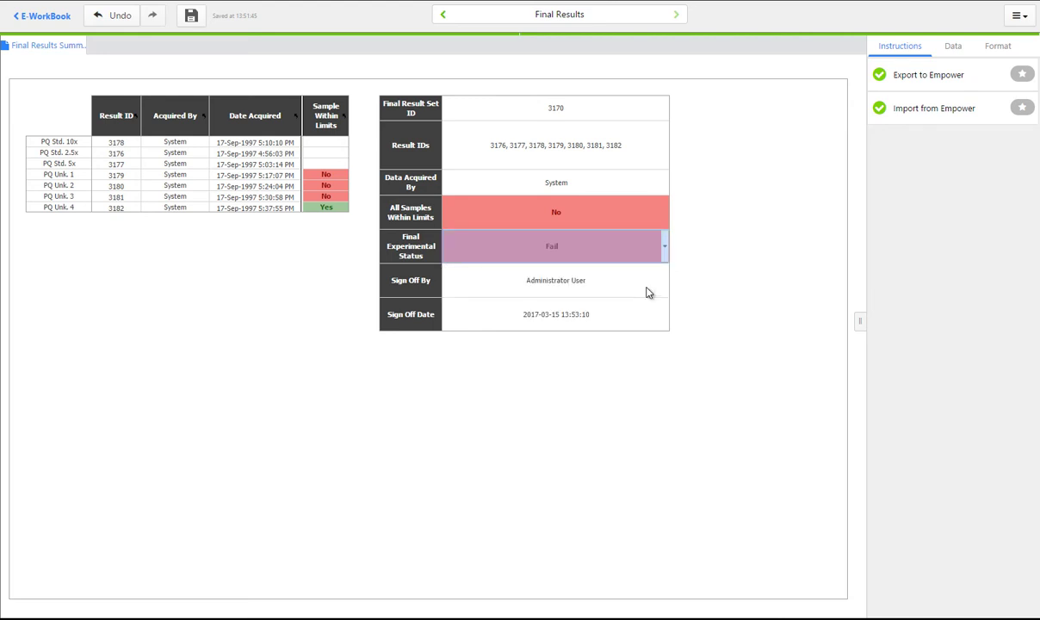